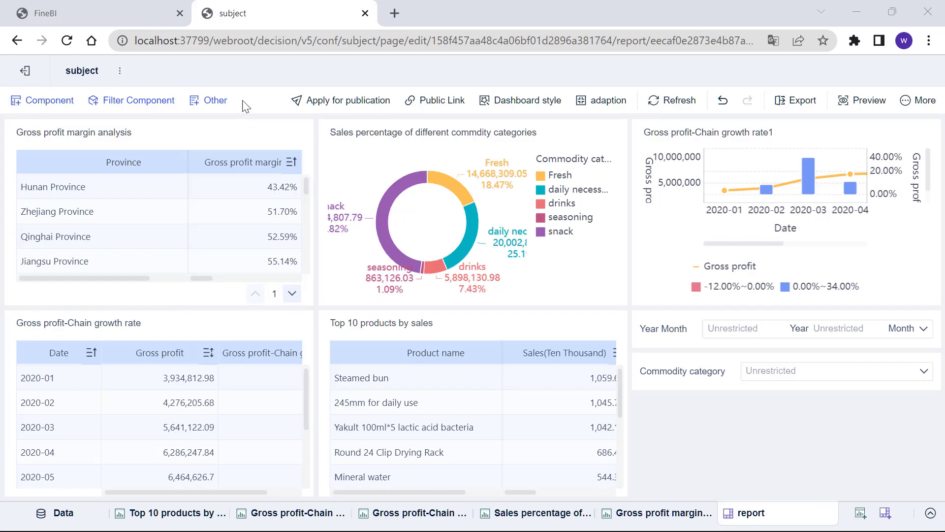
- Add a tab component holding the Top 10 products table and category pie chart, tab named 'Sales analysis'
{"action": "left_click", "coordinate": [211, 100]}
{"action": "left_click_drag", "start_coordinate": [34, 285], "coordinate": [158, 122]}
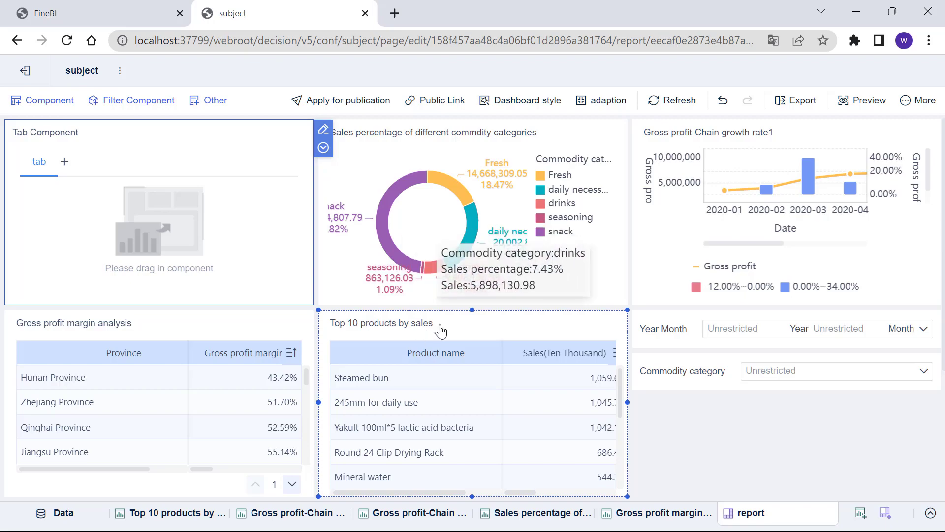
{"action": "left_click_drag", "start_coordinate": [442, 326], "coordinate": [107, 196]}
{"action": "left_click_drag", "start_coordinate": [449, 137], "coordinate": [109, 176]}
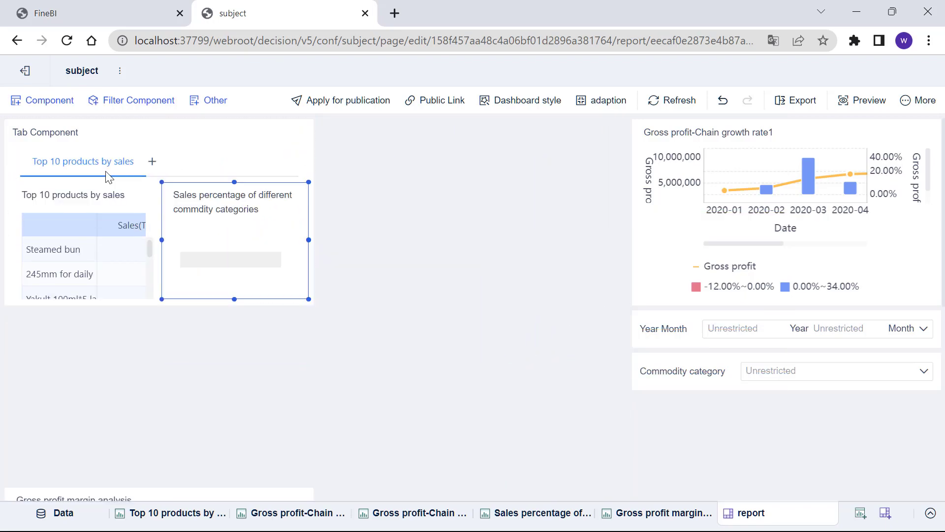
{"action": "double_click", "coordinate": [131, 168]}
{"action": "type", "text": "Sales analysis"}
{"action": "key", "text": "Return"}
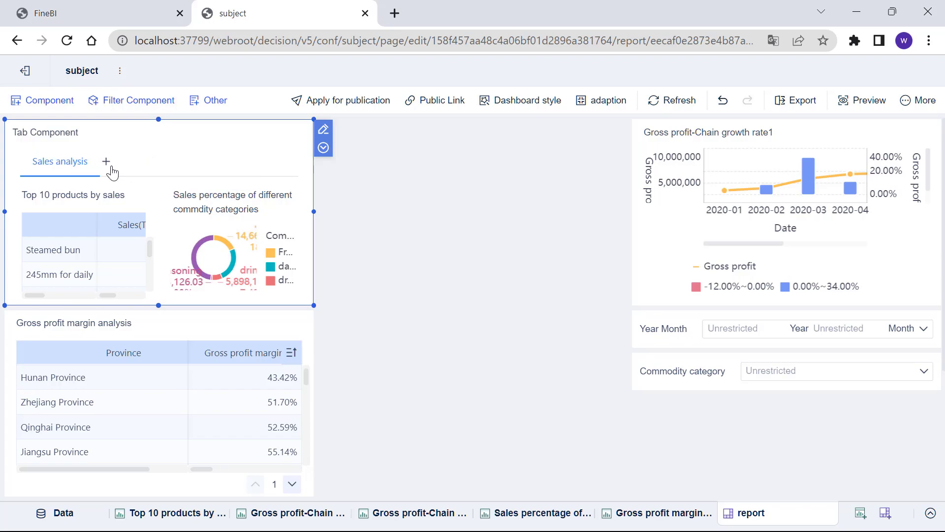
- Add a second tab with the Gross profit-Chain growth rate table and chart, titled 'Gross profit analysis'
{"action": "left_click", "coordinate": [105, 161]}
{"action": "scroll", "coordinate": [202, 391], "scroll_direction": "down", "scroll_amount": 4}
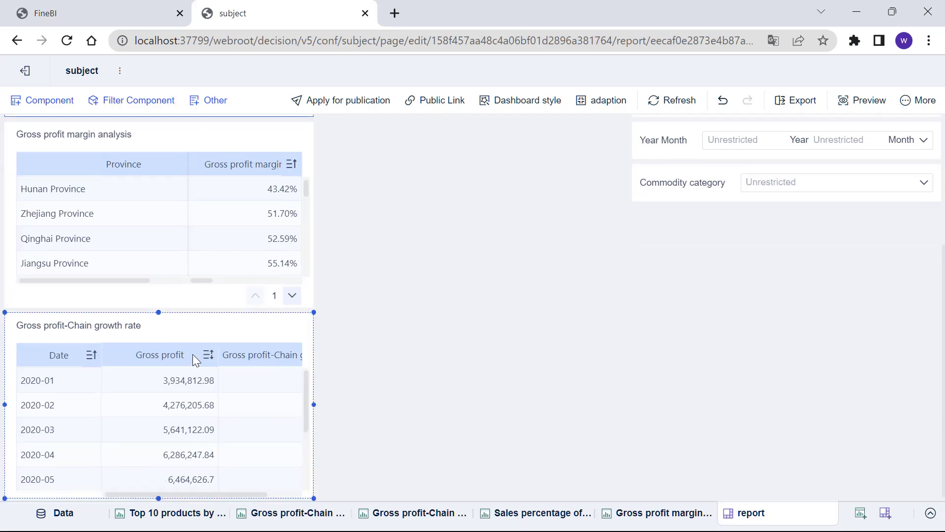
{"action": "left_click_drag", "start_coordinate": [188, 332], "coordinate": [189, 209]}
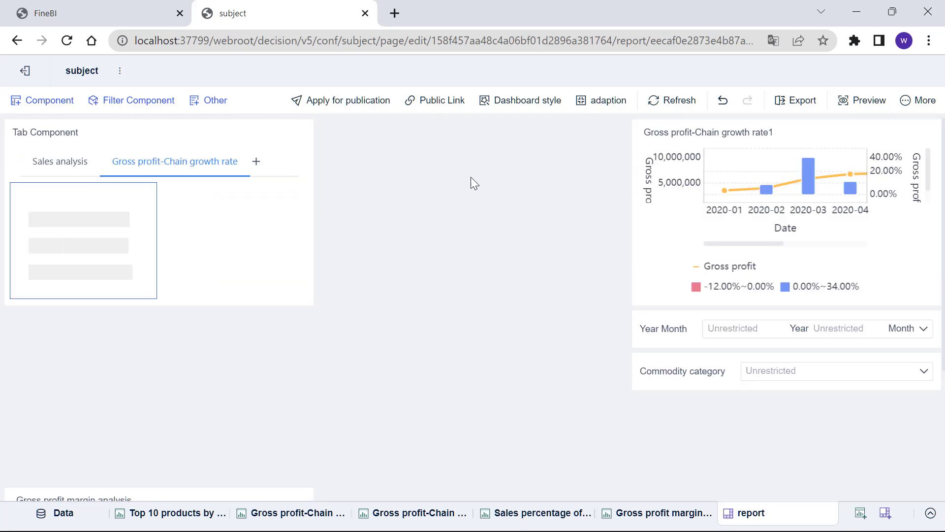
{"action": "left_click_drag", "start_coordinate": [786, 151], "coordinate": [215, 202]}
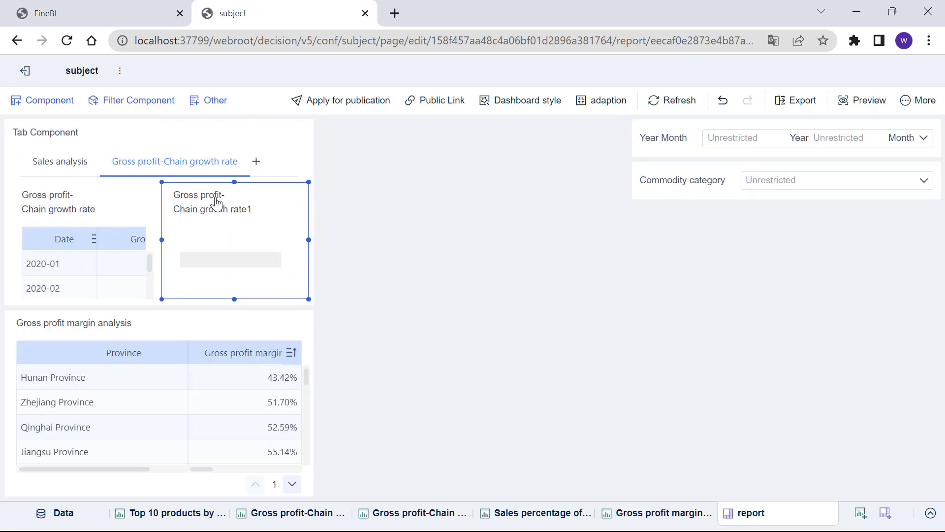
{"action": "left_click", "coordinate": [239, 175]}
{"action": "double_click", "coordinate": [238, 161]}
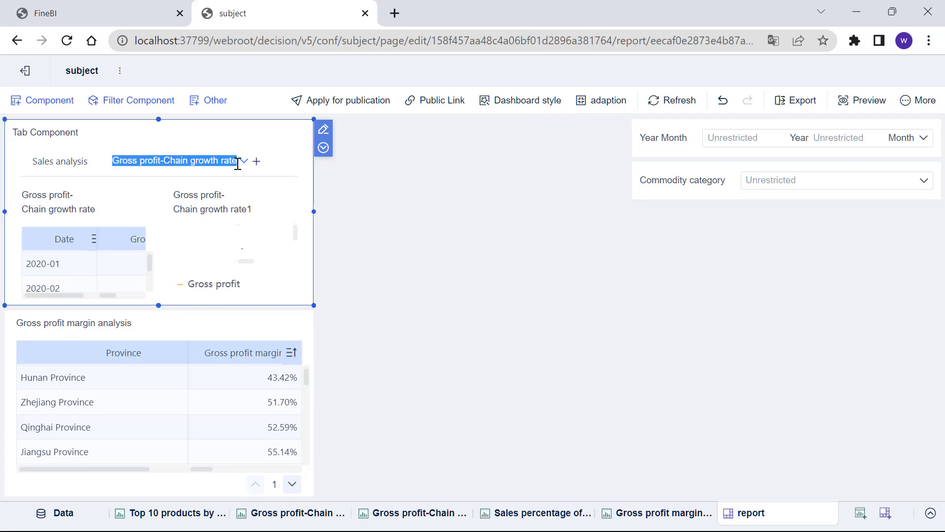
{"action": "left_click", "coordinate": [172, 161]}
{"action": "left_click_drag", "start_coordinate": [172, 161], "coordinate": [238, 162]}
{"action": "key", "text": "BackSpace"}
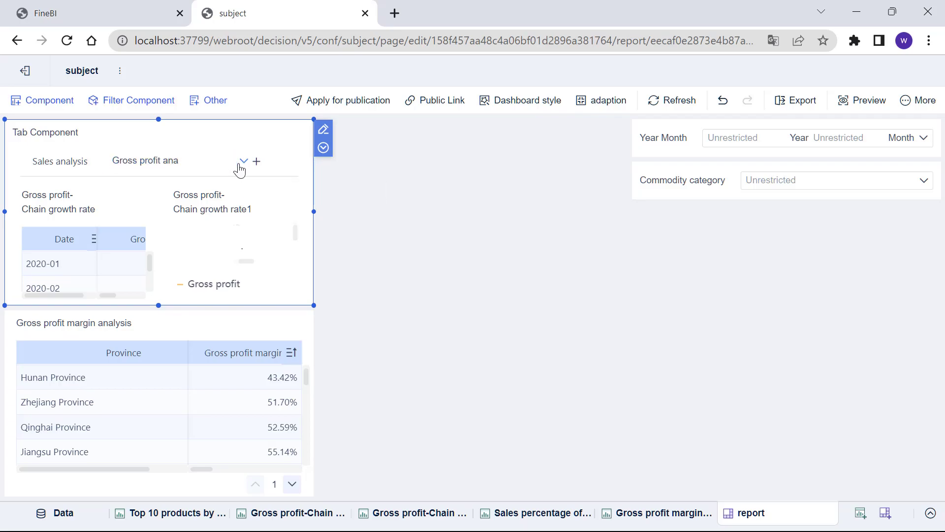
{"action": "left_click", "coordinate": [357, 202]}
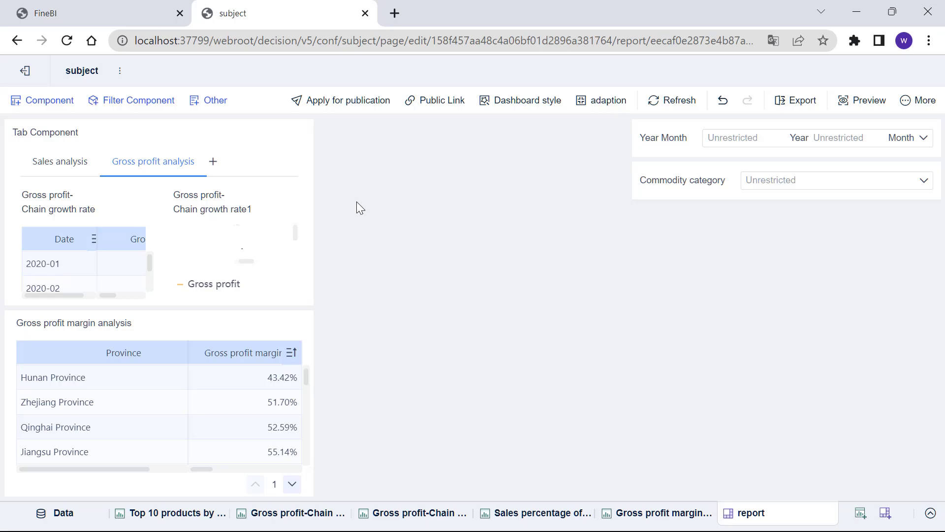
- Stretch the tab component to the full dashboard width
{"action": "left_click", "coordinate": [71, 161]}
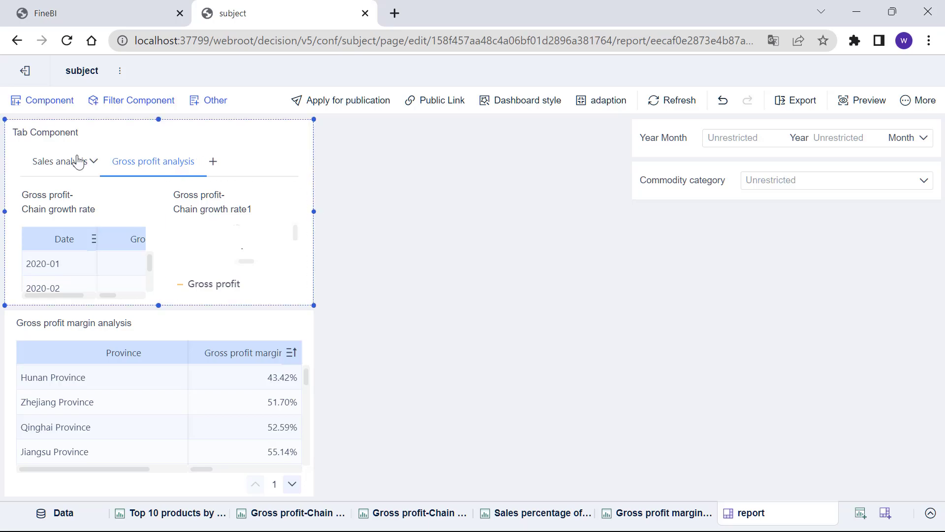
{"action": "left_click", "coordinate": [158, 163]}
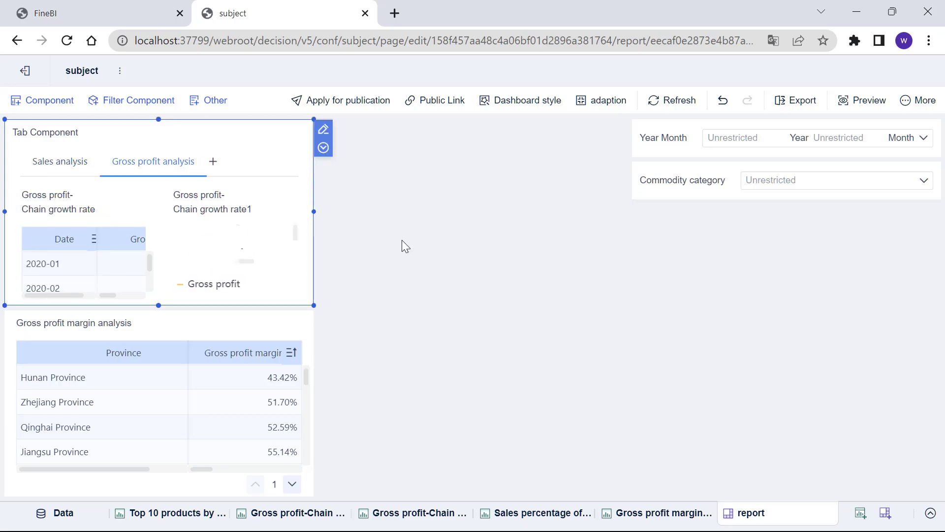
{"action": "left_click_drag", "start_coordinate": [315, 212], "coordinate": [940, 212]}
- Move the Year Month and Commodity category filters into a shared full-width top row
{"action": "left_click", "coordinate": [658, 334]}
{"action": "left_click_drag", "start_coordinate": [657, 334], "coordinate": [20, 139]}
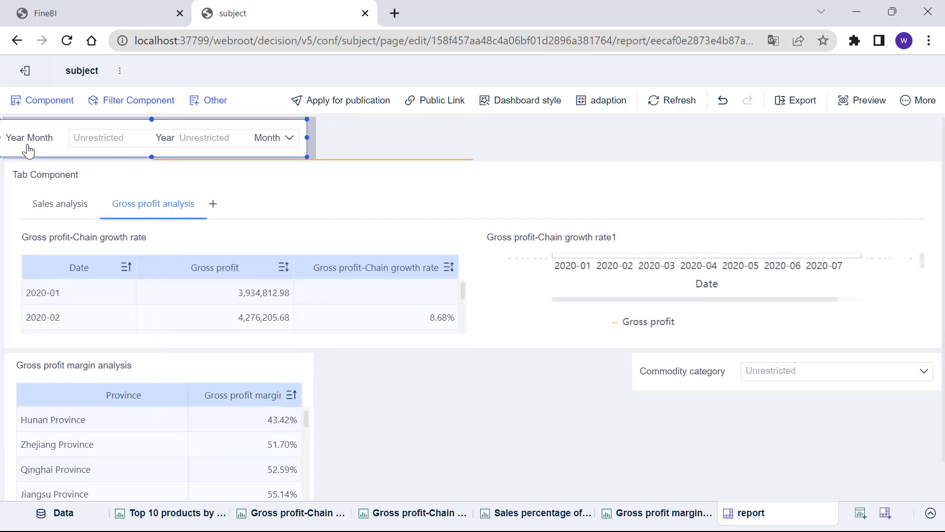
{"action": "left_click_drag", "start_coordinate": [661, 374], "coordinate": [578, 116]}
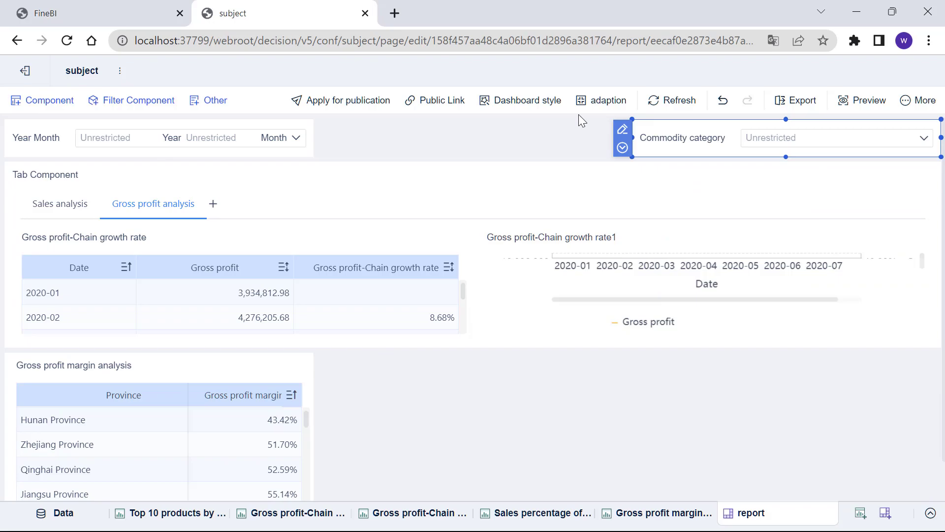
{"action": "left_click_drag", "start_coordinate": [495, 141], "coordinate": [576, 144]}
{"action": "left_click_drag", "start_coordinate": [633, 138], "coordinate": [566, 138]}
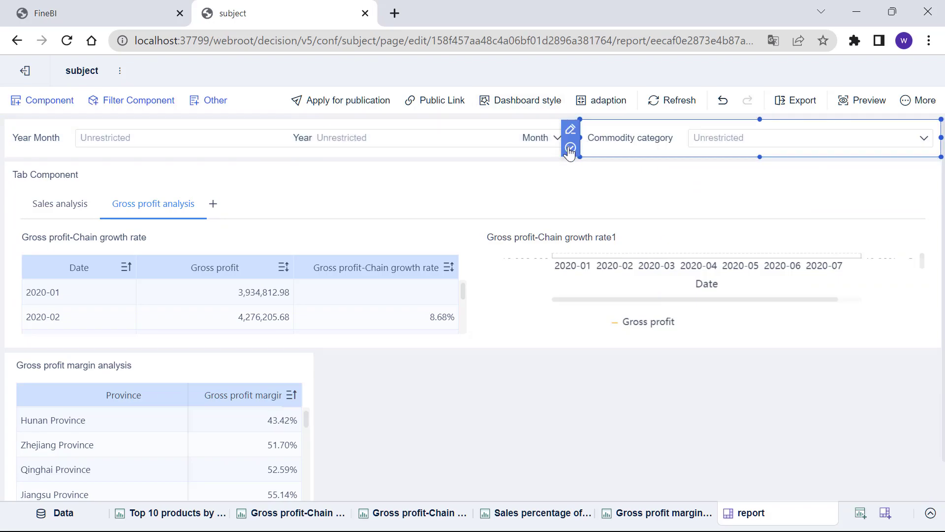
- Make the tab component taller and stretch the Gross profit margin analysis table to full width
{"action": "left_click_drag", "start_coordinate": [472, 348], "coordinate": [458, 495]}
{"action": "scroll", "coordinate": [319, 423], "scroll_direction": "down", "scroll_amount": 4}
{"action": "left_click", "coordinate": [312, 407]}
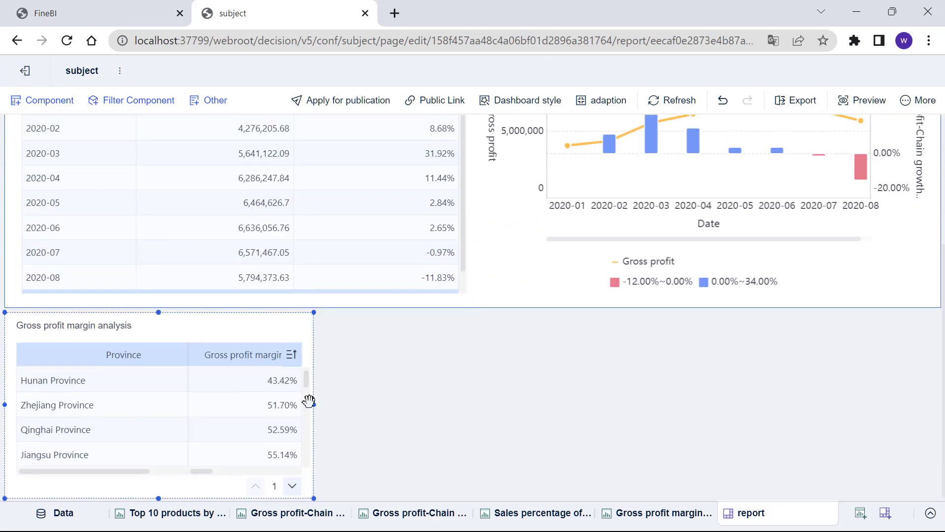
{"action": "left_click_drag", "start_coordinate": [309, 401], "coordinate": [923, 401]}
{"action": "scroll", "coordinate": [582, 343], "scroll_direction": "up", "scroll_amount": 4}
{"action": "left_click", "coordinate": [583, 343]}
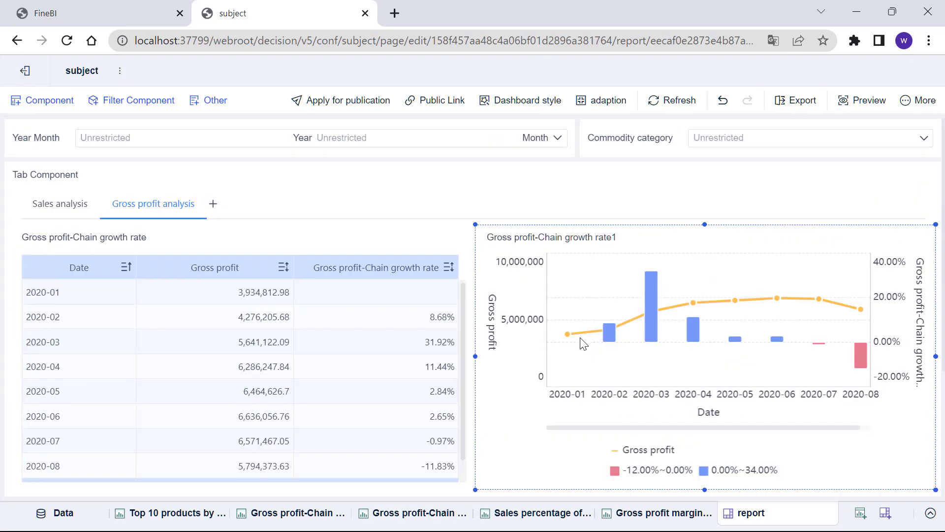
{"action": "left_click", "coordinate": [486, 191]}
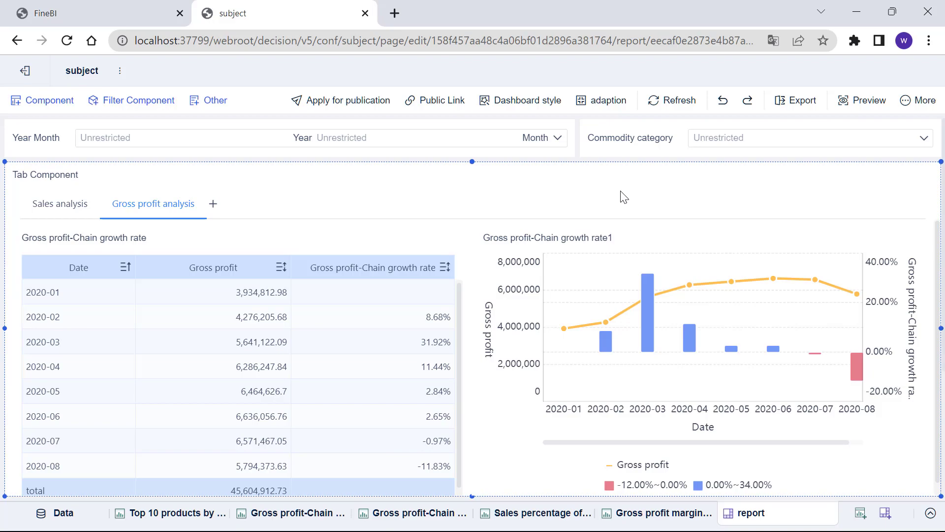
- Add a text component spanning the top of the dashboard and make it shorter
{"action": "left_click", "coordinate": [205, 107]}
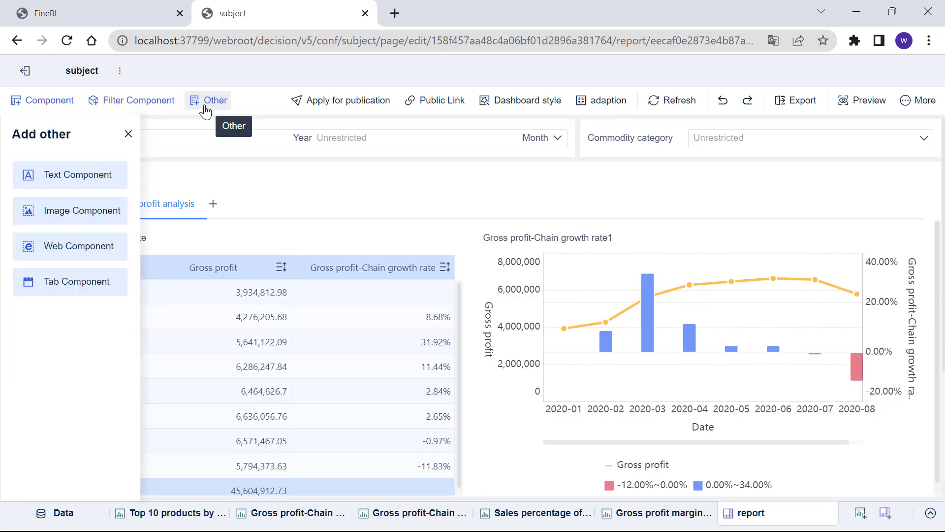
{"action": "left_click_drag", "start_coordinate": [118, 175], "coordinate": [941, 202]}
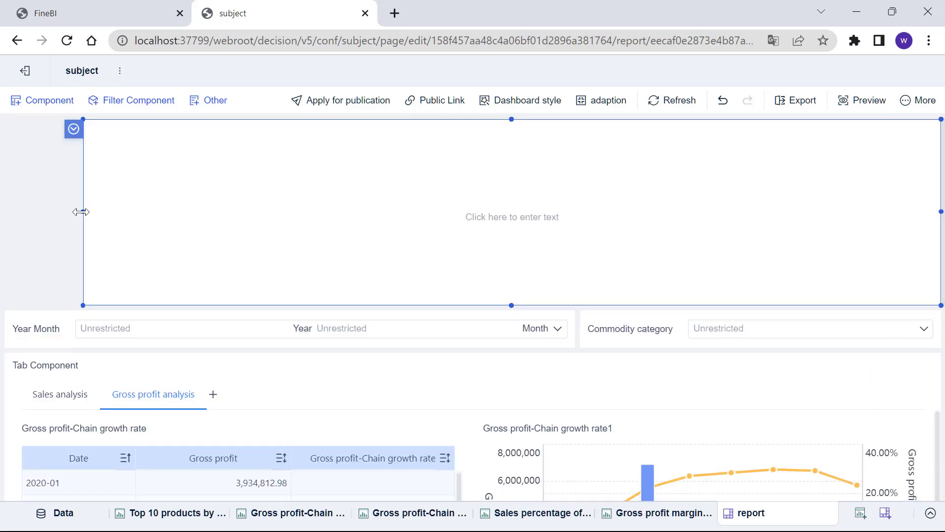
{"action": "left_click_drag", "start_coordinate": [81, 211], "coordinate": [5, 211]}
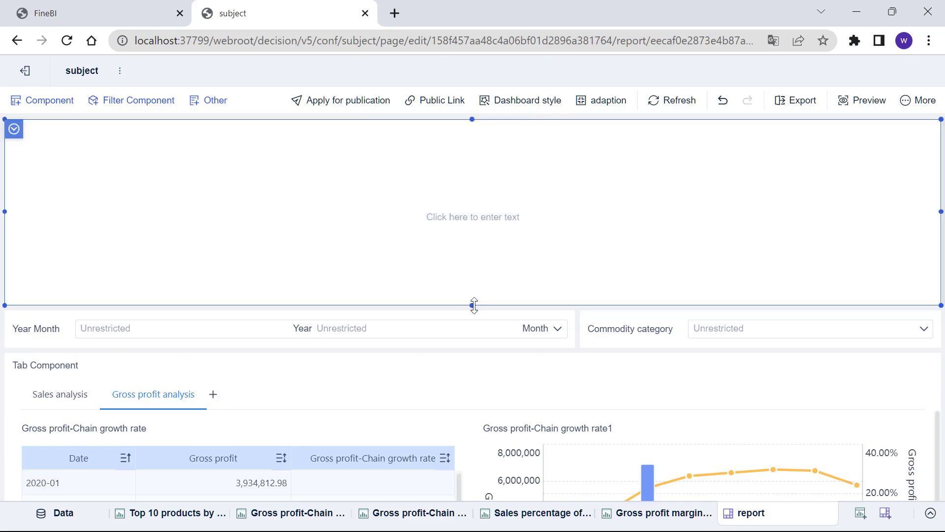
{"action": "left_click_drag", "start_coordinate": [473, 305], "coordinate": [453, 207]}
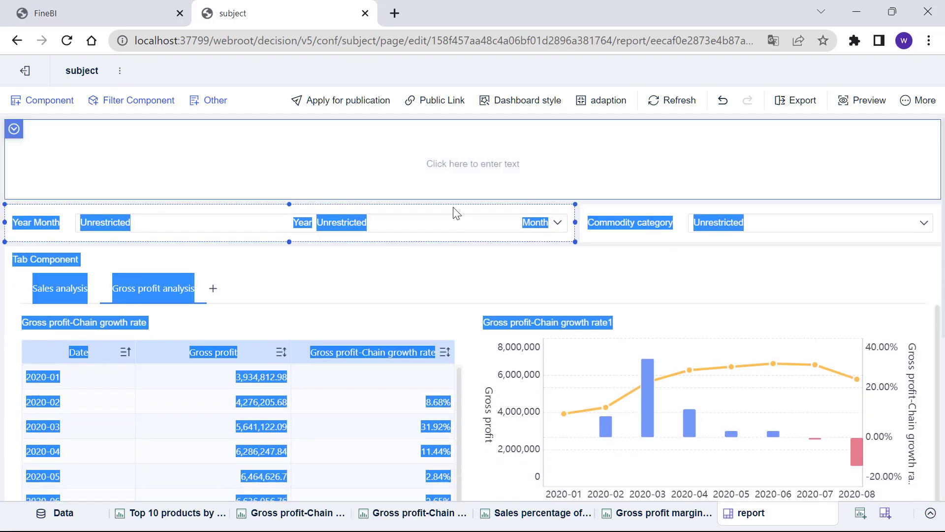
- Enter the title 'XX Supermarket Sales Report' at font size 24, centred, in blue #4472c4
{"action": "left_click", "coordinate": [471, 173]}
{"action": "type", "text": "Supermarket Sales Report"}
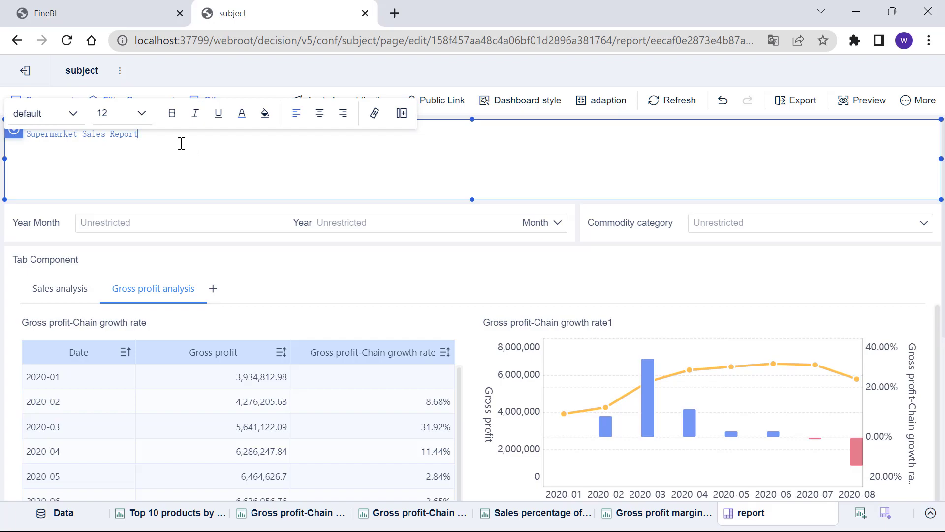
{"action": "key", "text": "ctrl+a"}
{"action": "left_click", "coordinate": [142, 114]}
{"action": "scroll", "coordinate": [118, 247], "scroll_direction": "down", "scroll_amount": 1}
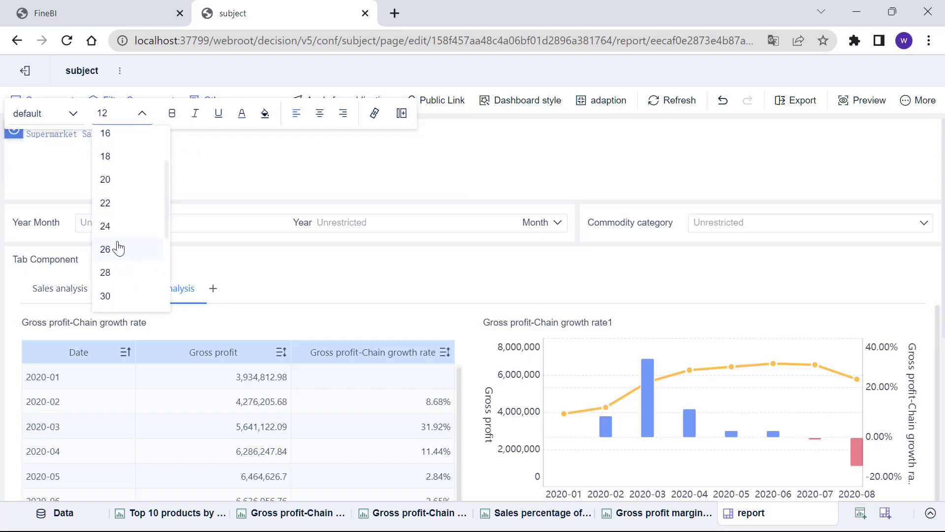
{"action": "left_click", "coordinate": [115, 227]}
{"action": "left_click", "coordinate": [318, 120]}
{"action": "left_click", "coordinate": [242, 114]}
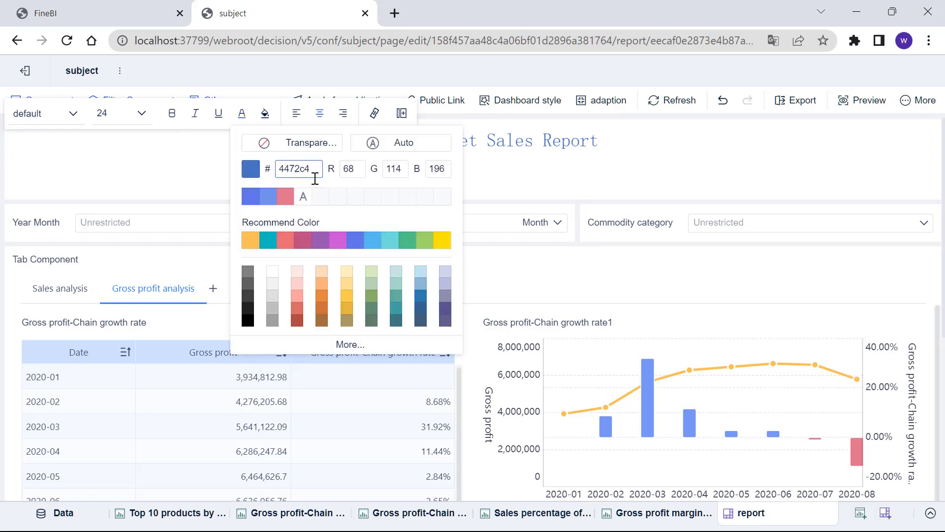
{"action": "left_click", "coordinate": [352, 238]}
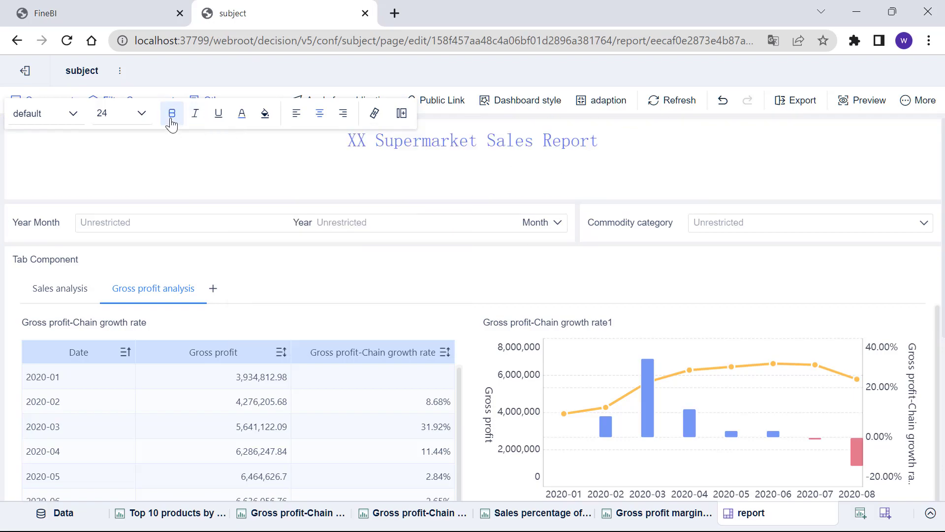
{"action": "left_click", "coordinate": [486, 167]}
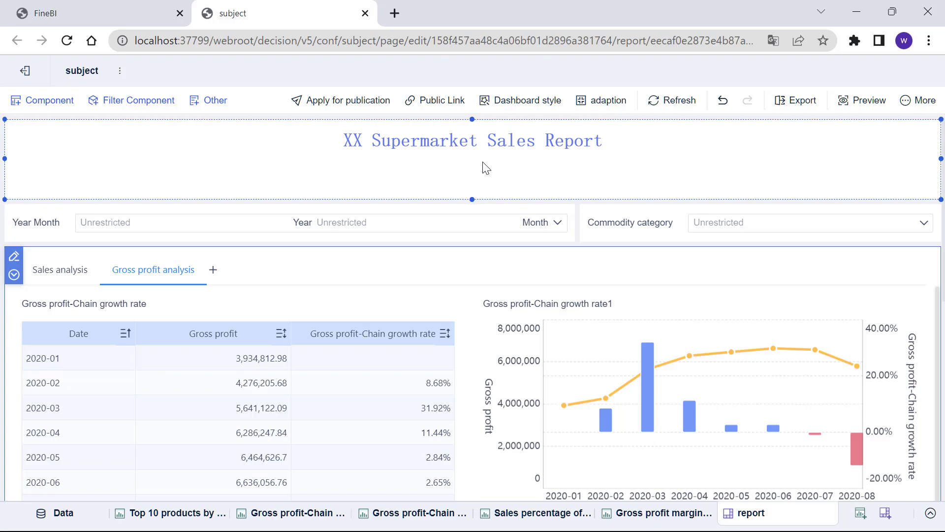
{"action": "left_click", "coordinate": [486, 167]}
{"action": "type", "text": "Click here to go to the supermarket official website"}
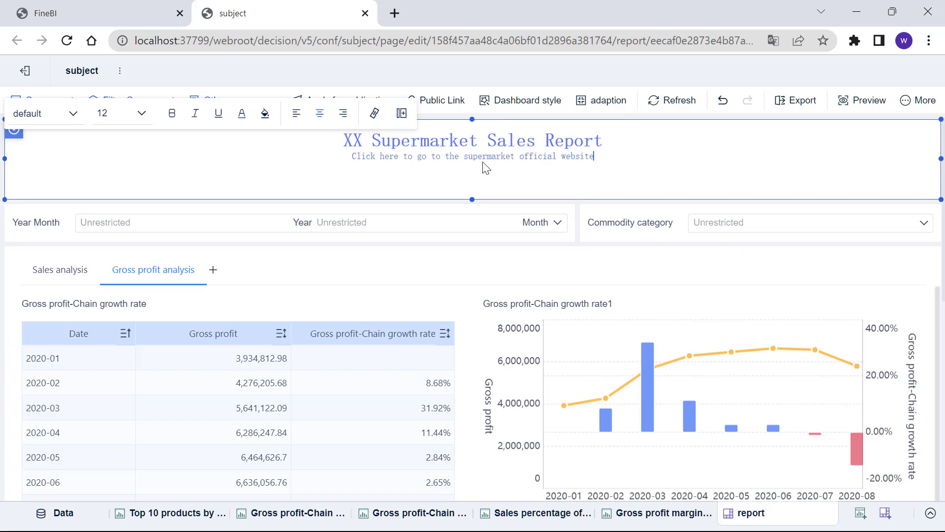
{"action": "triple_click", "coordinate": [484, 157]}
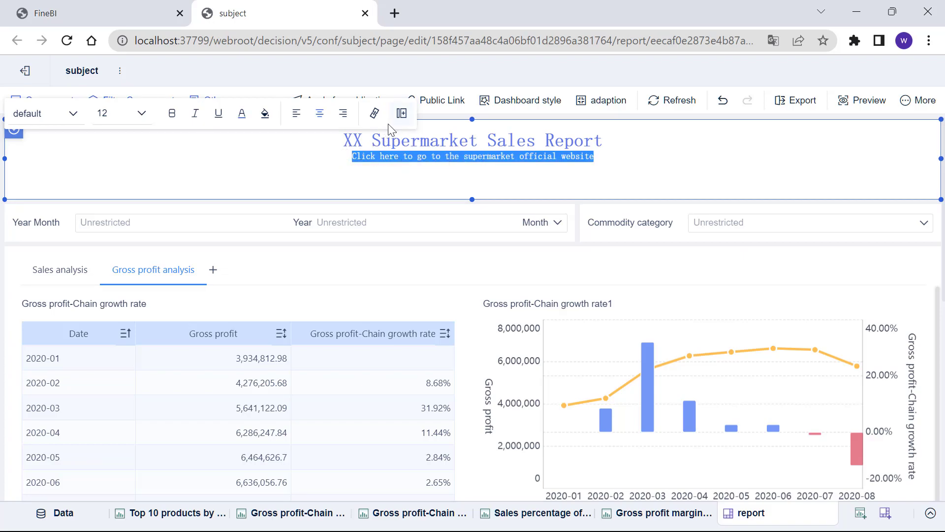
{"action": "left_click", "coordinate": [376, 115]}
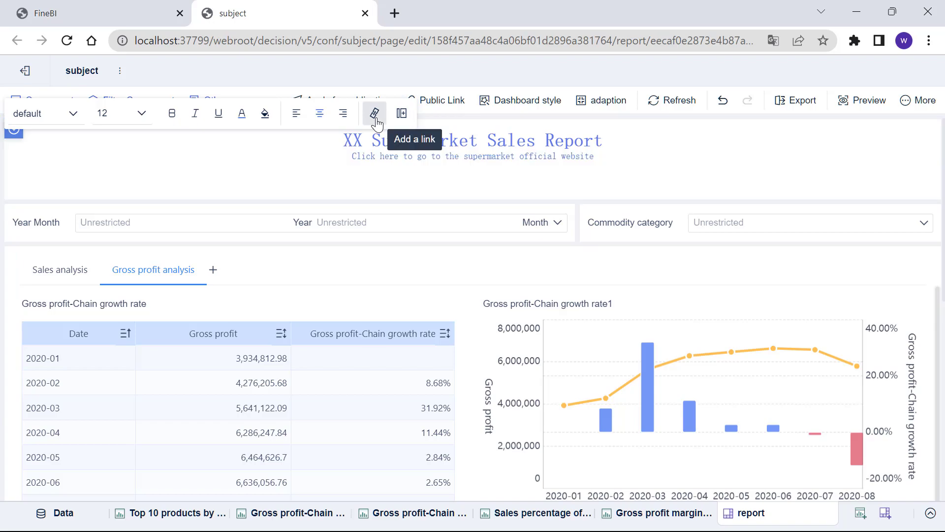
{"action": "type", "text": "www.finebi.com"}
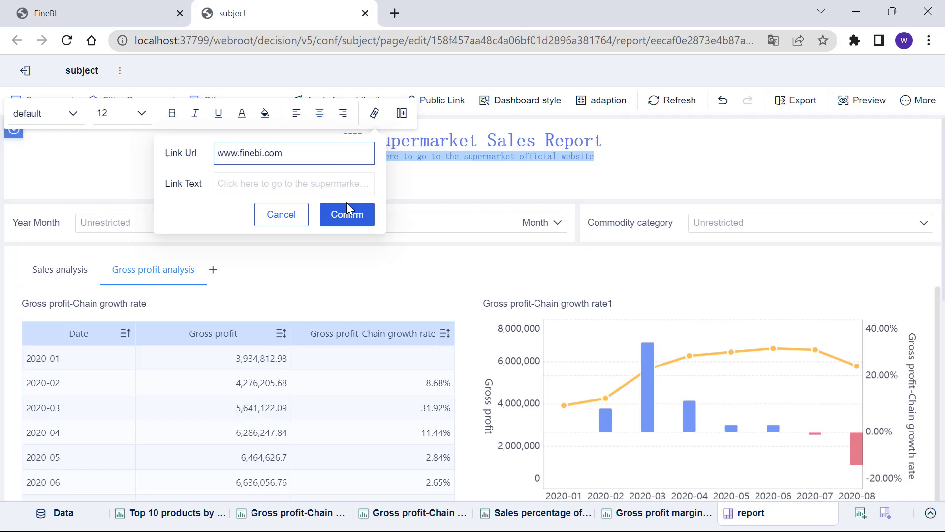
{"action": "left_click", "coordinate": [346, 203]}
{"action": "left_click", "coordinate": [344, 113]}
{"action": "left_click", "coordinate": [798, 169]}
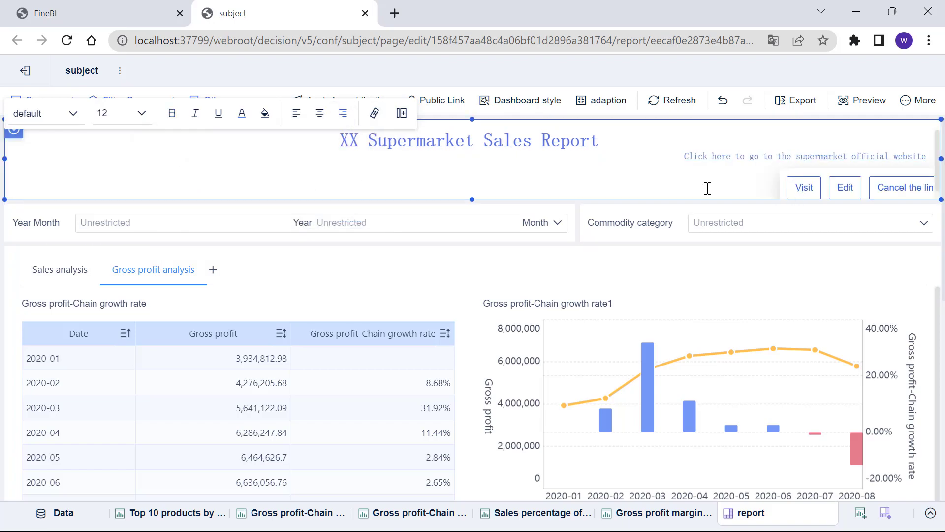
{"action": "left_click", "coordinate": [785, 281]}
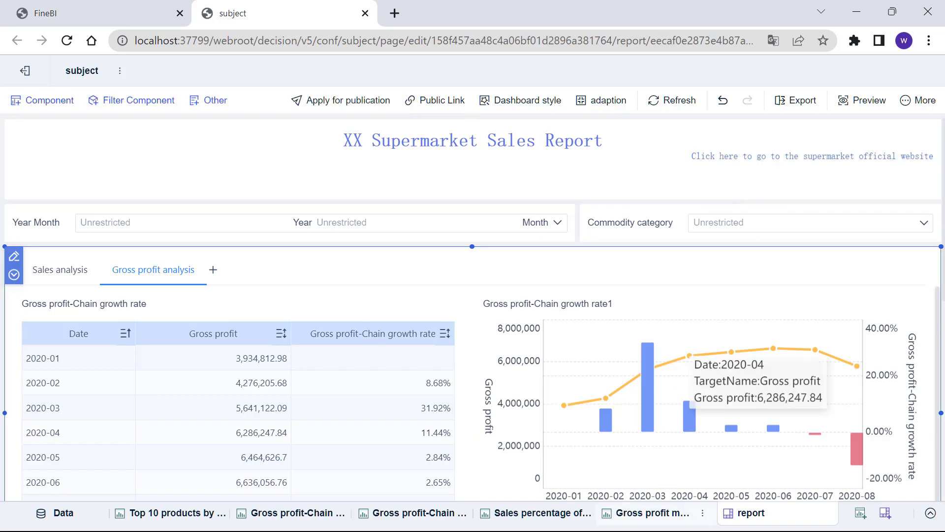
{"action": "left_click", "coordinate": [739, 437]}
- Apply the Blue Gray preset in Dashboard style and confirm with OK
{"action": "left_click", "coordinate": [711, 260]}
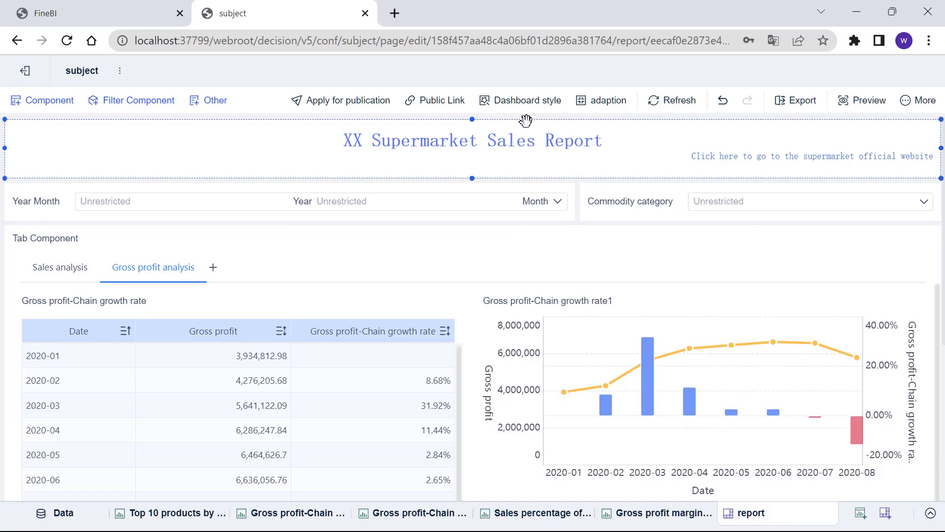
{"action": "left_click", "coordinate": [525, 100]}
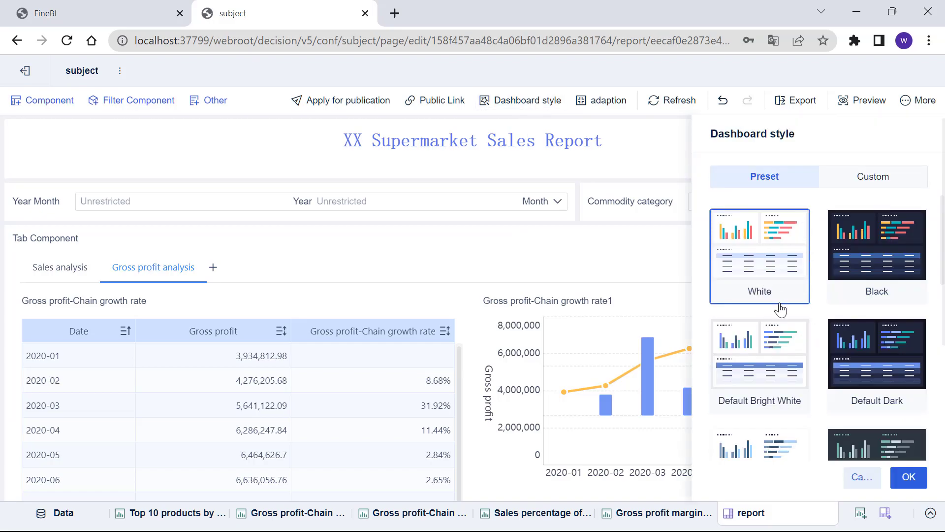
{"action": "scroll", "coordinate": [783, 335], "scroll_direction": "down", "scroll_amount": 5}
{"action": "scroll", "coordinate": [794, 375], "scroll_direction": "up", "scroll_amount": 3}
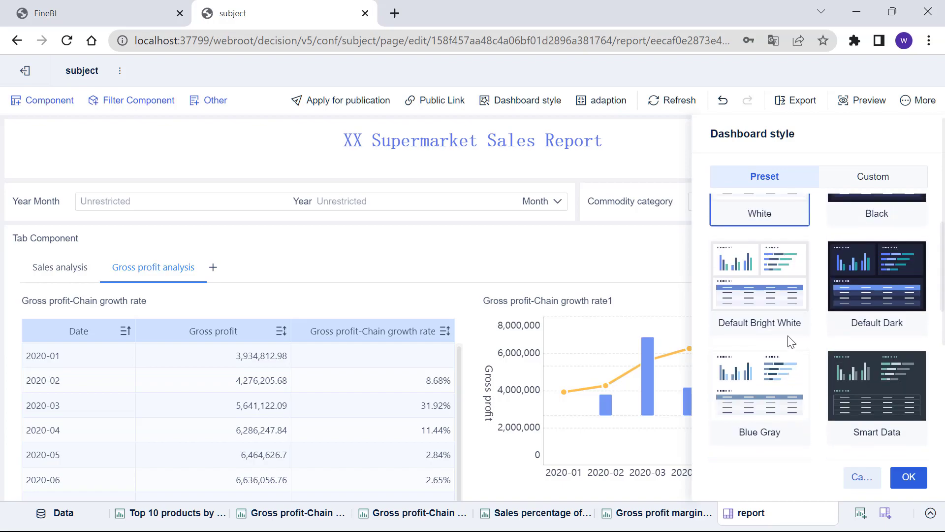
{"action": "left_click", "coordinate": [772, 389]}
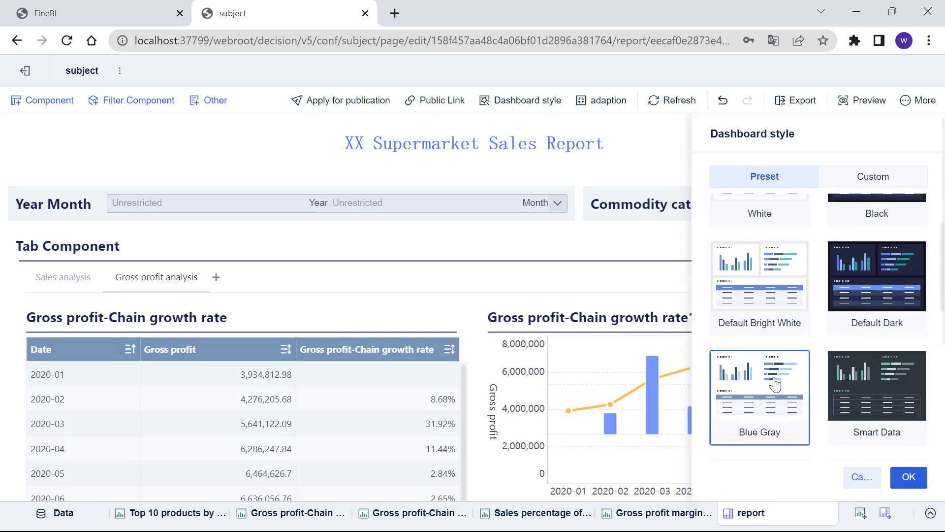
{"action": "left_click", "coordinate": [874, 182]}
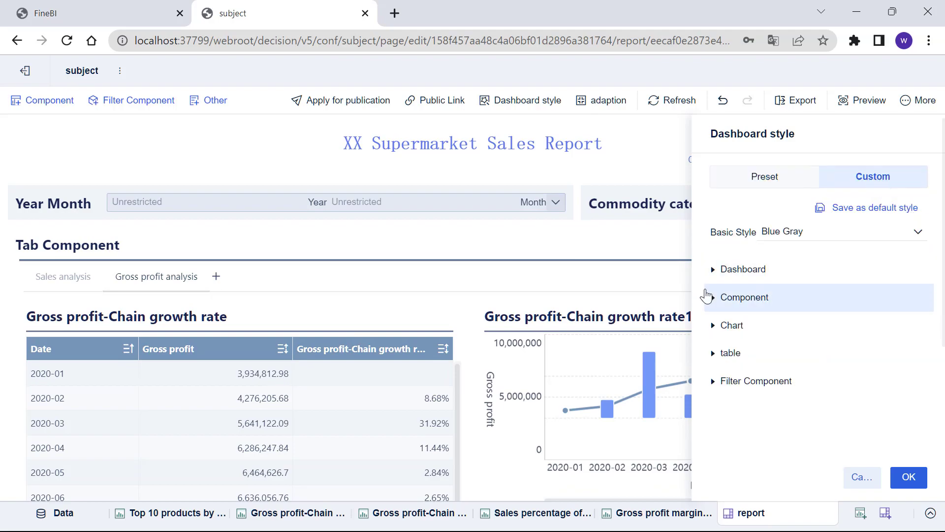
{"action": "left_click", "coordinate": [711, 269]}
{"action": "left_click", "coordinate": [709, 269]}
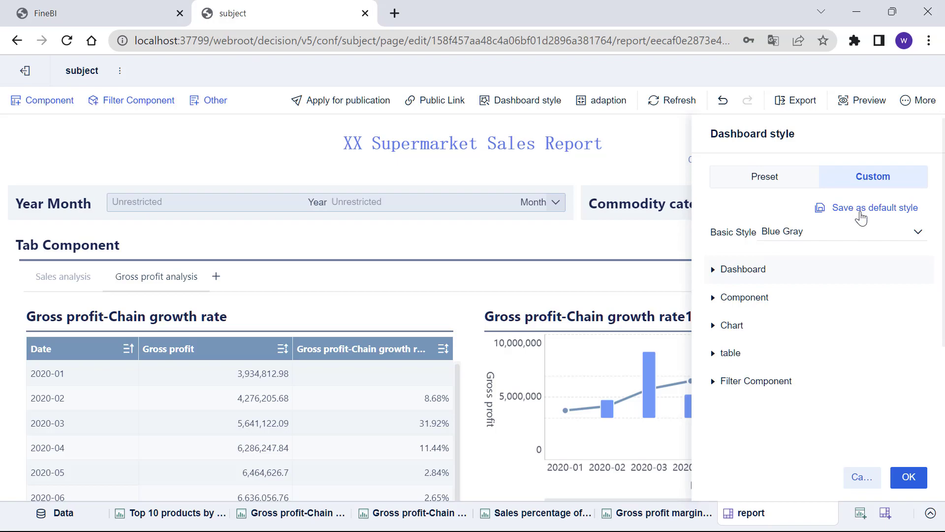
{"action": "left_click", "coordinate": [909, 477]}
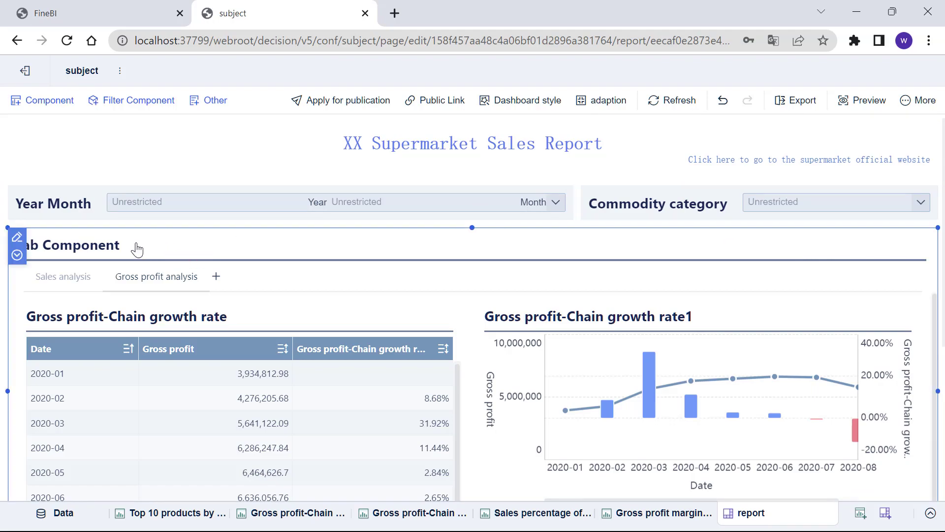
- Turn off Tab Component Title in the tab component's Style settings
{"action": "left_click", "coordinate": [17, 260]}
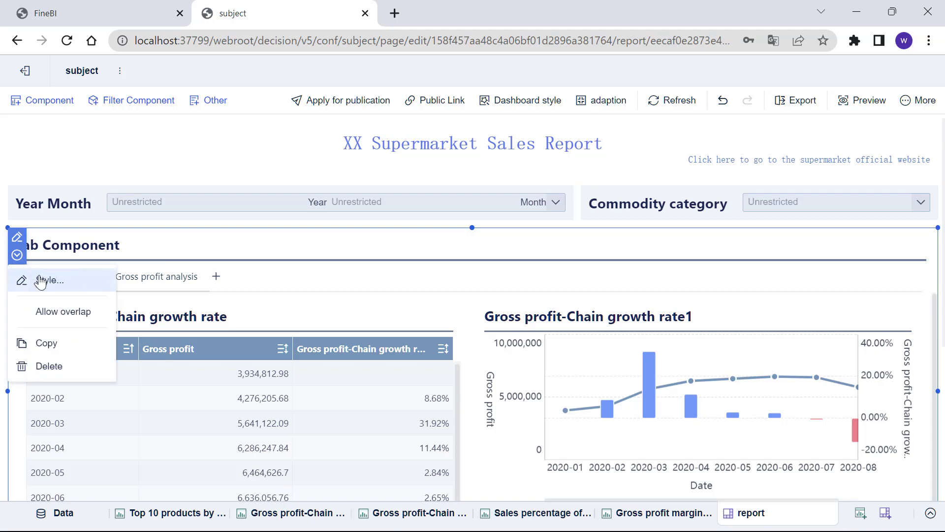
{"action": "left_click", "coordinate": [45, 280]}
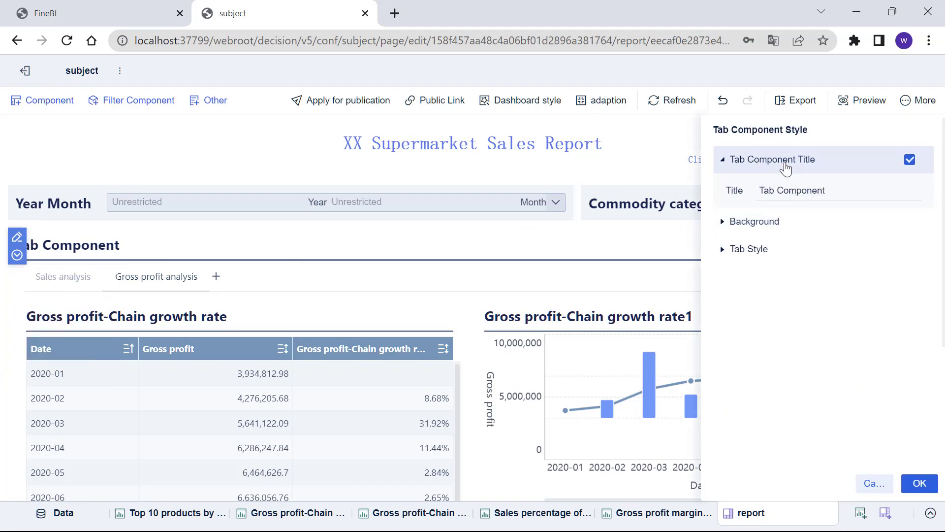
{"action": "left_click", "coordinate": [731, 257]}
{"action": "left_click", "coordinate": [725, 226]}
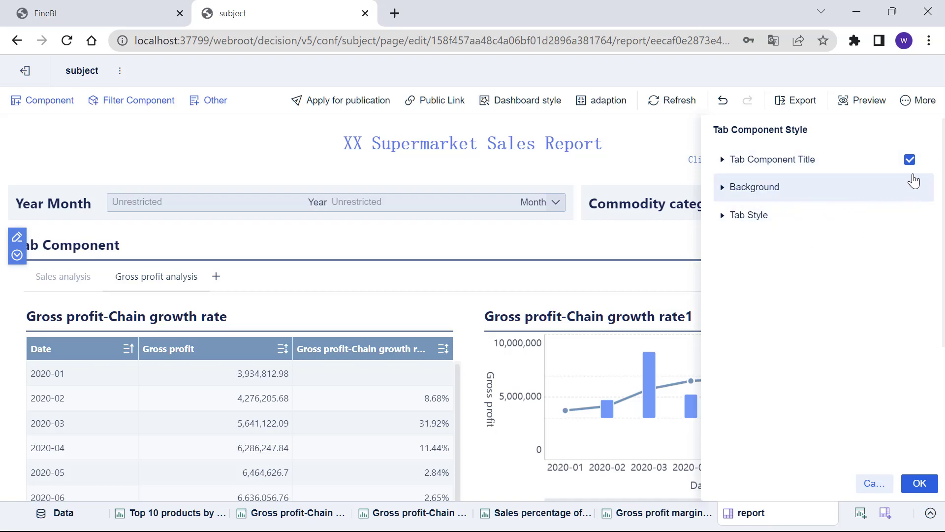
{"action": "left_click", "coordinate": [910, 159]}
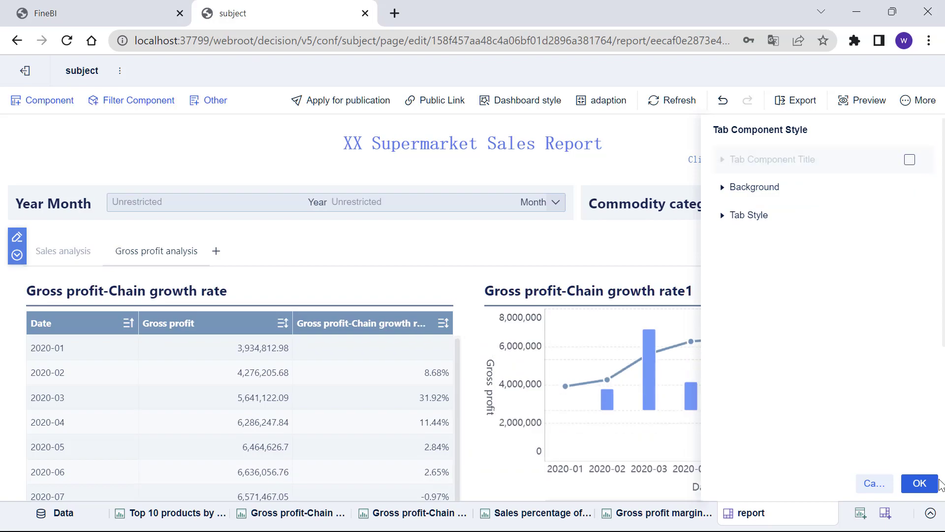